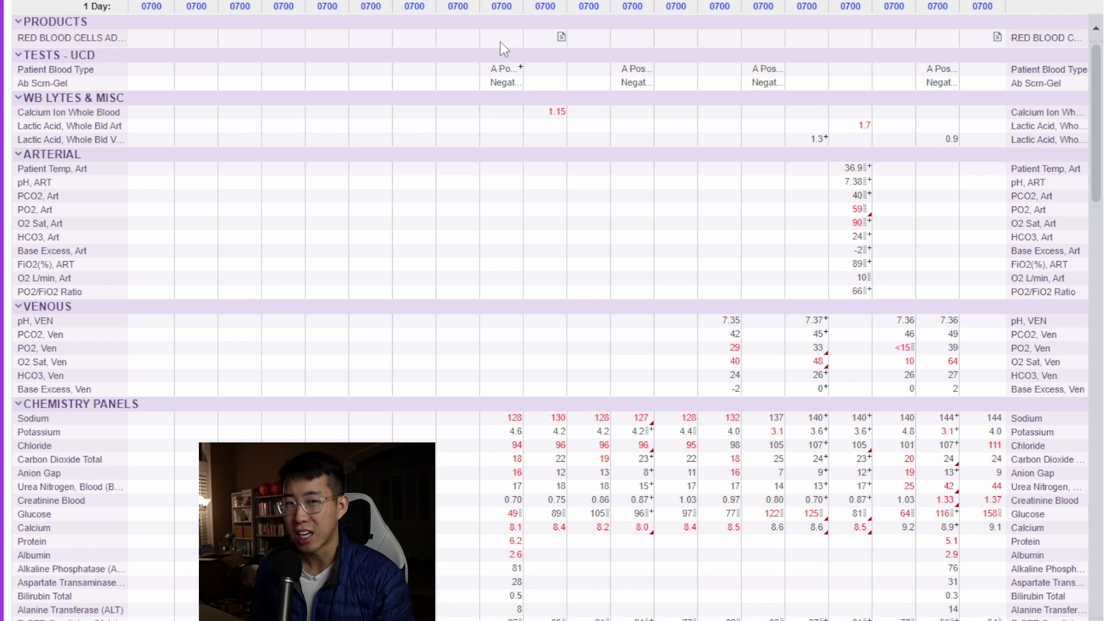
# - Scroll the labs flowsheet to the chemistry panels, from sodium and creatinine through iron studies, ferritin, folate and TSH
pyautogui.scroll(-5, 503, 52)
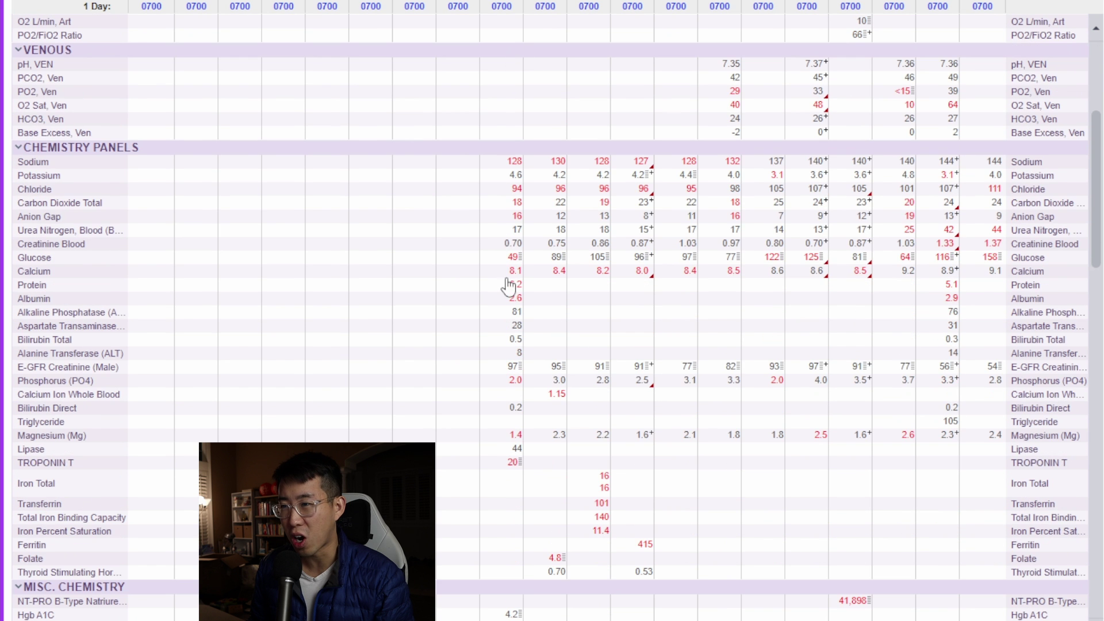
pyautogui.scroll(-8, 509, 286)
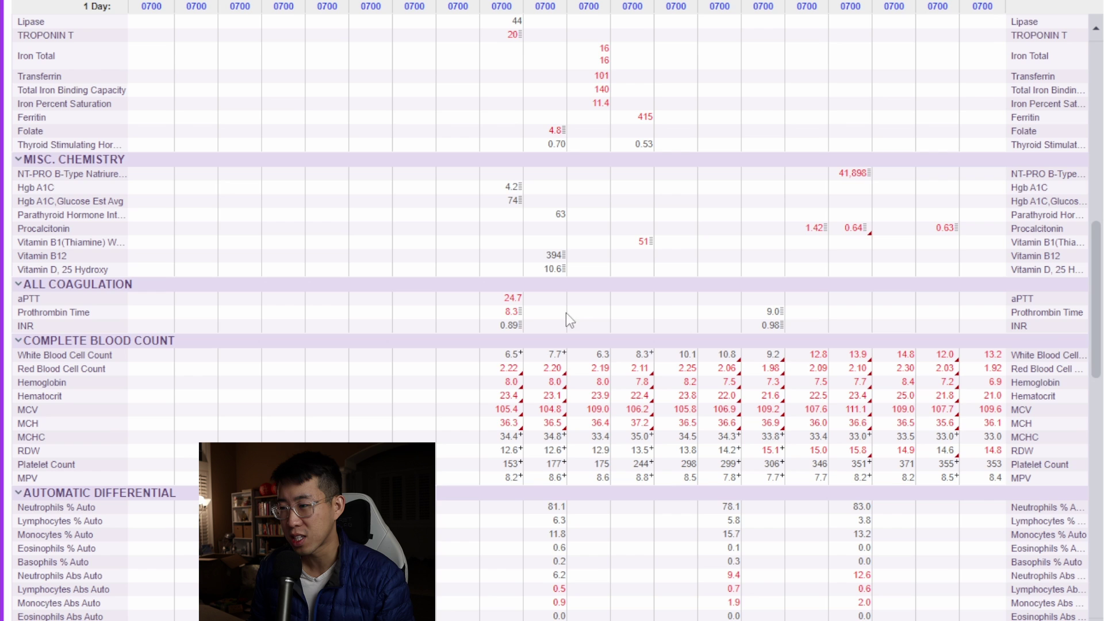
pyautogui.scroll(2, 613, 230)
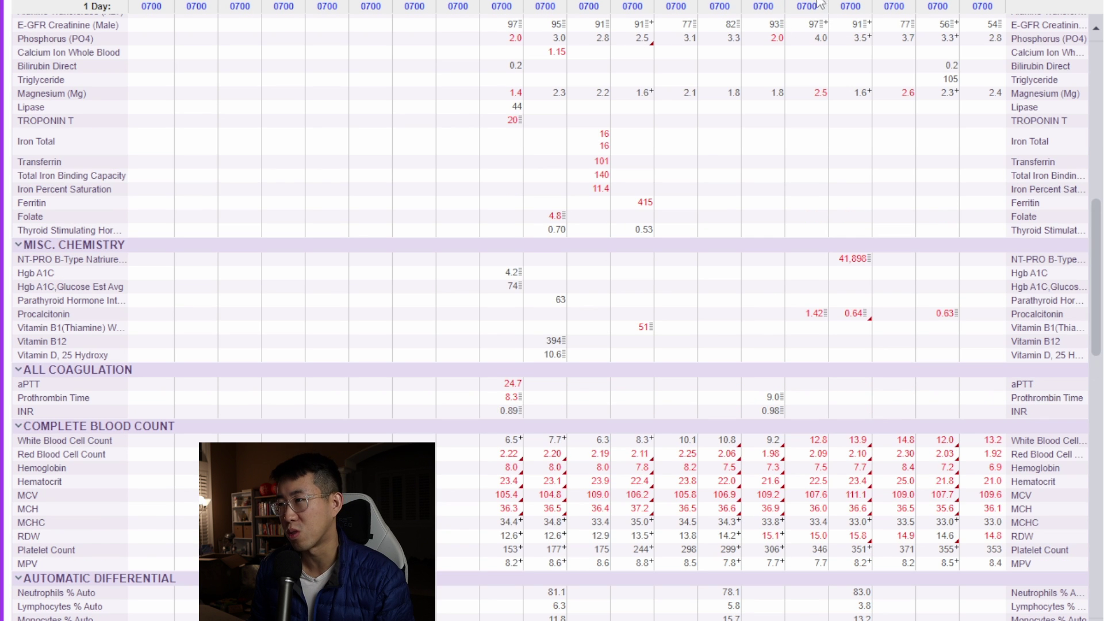
pyautogui.scroll(2, 557, 101)
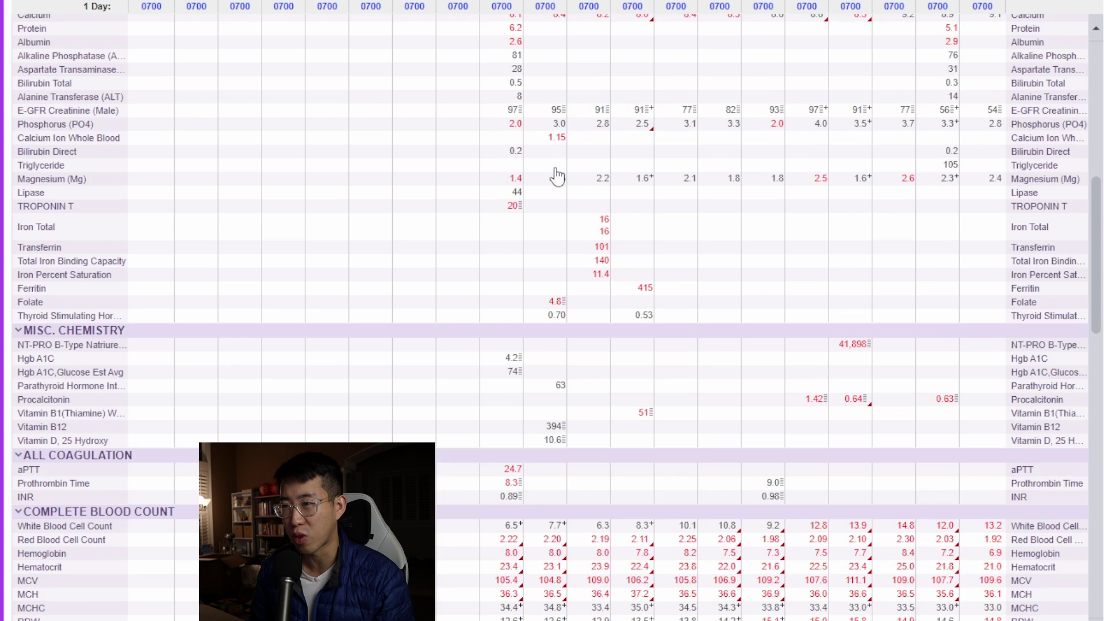
pyautogui.scroll(10, 556, 176)
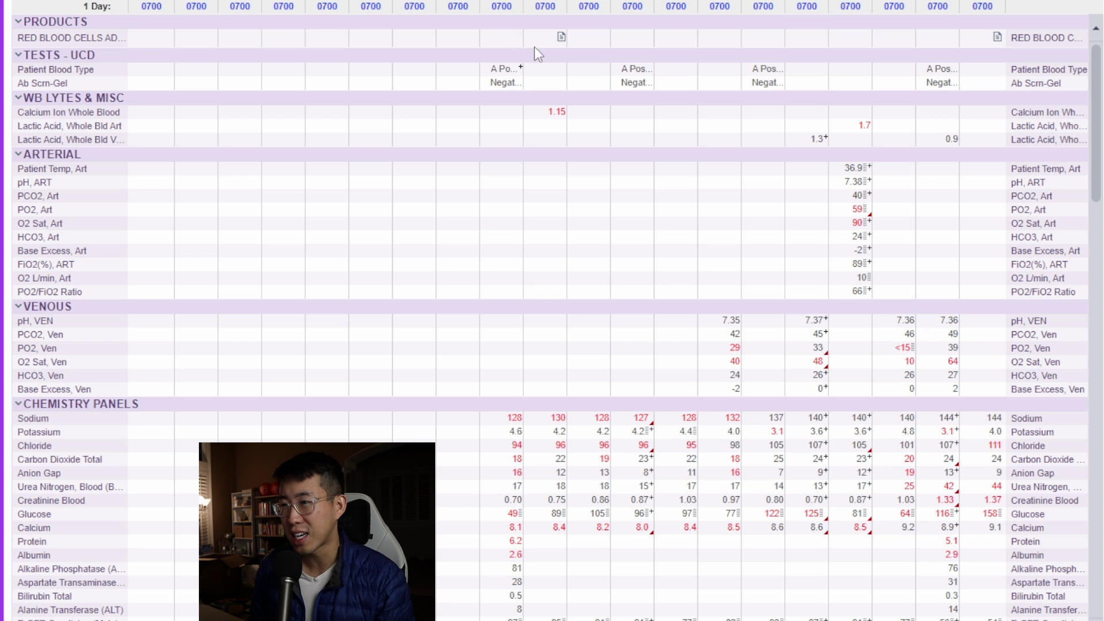
pyautogui.scroll(-3, 576, 171)
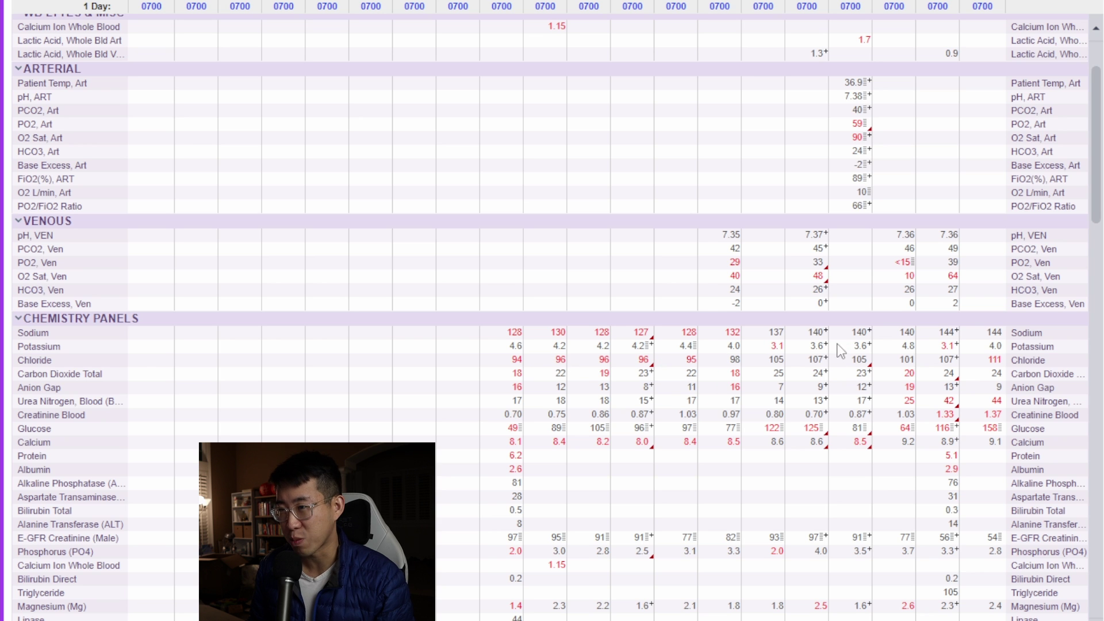
pyautogui.scroll(3, 540, 193)
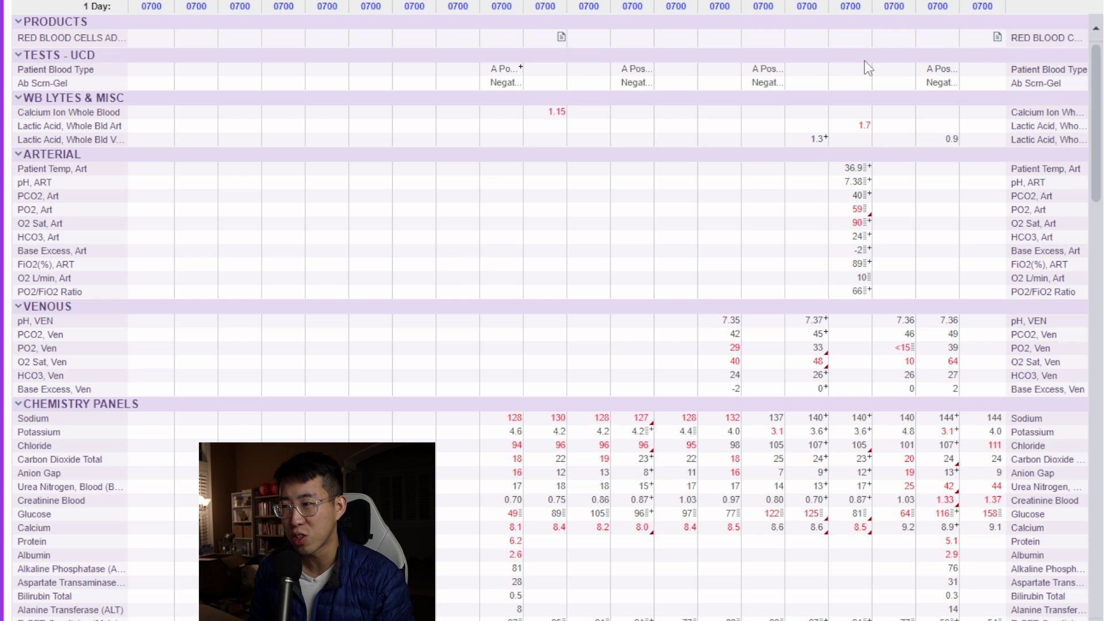
pyautogui.scroll(-2, 702, 239)
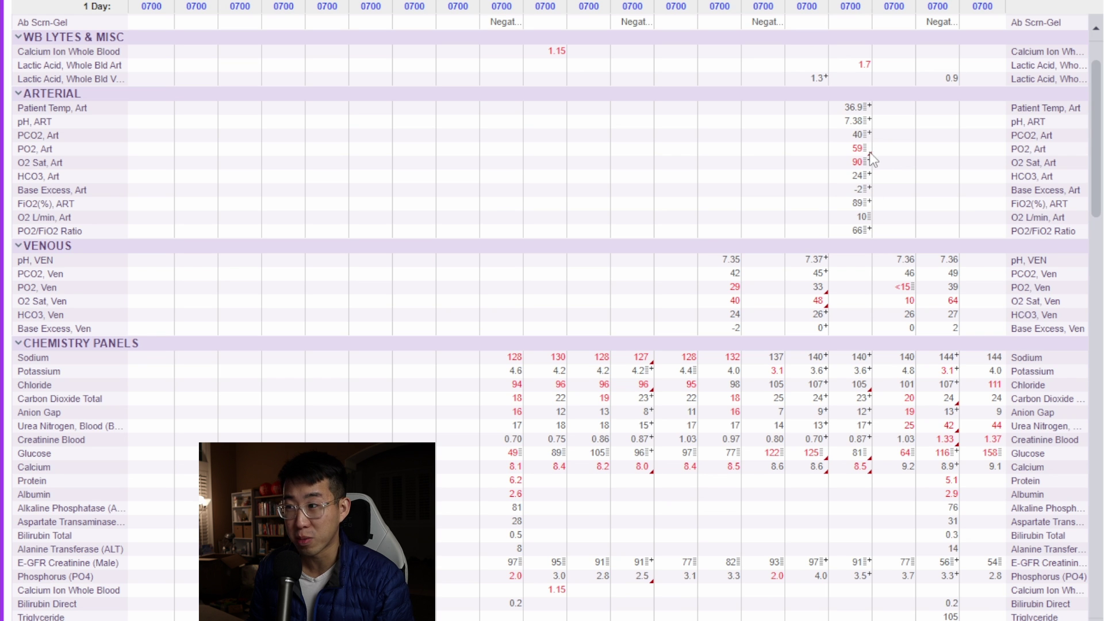
pyautogui.scroll(-1, 486, 334)
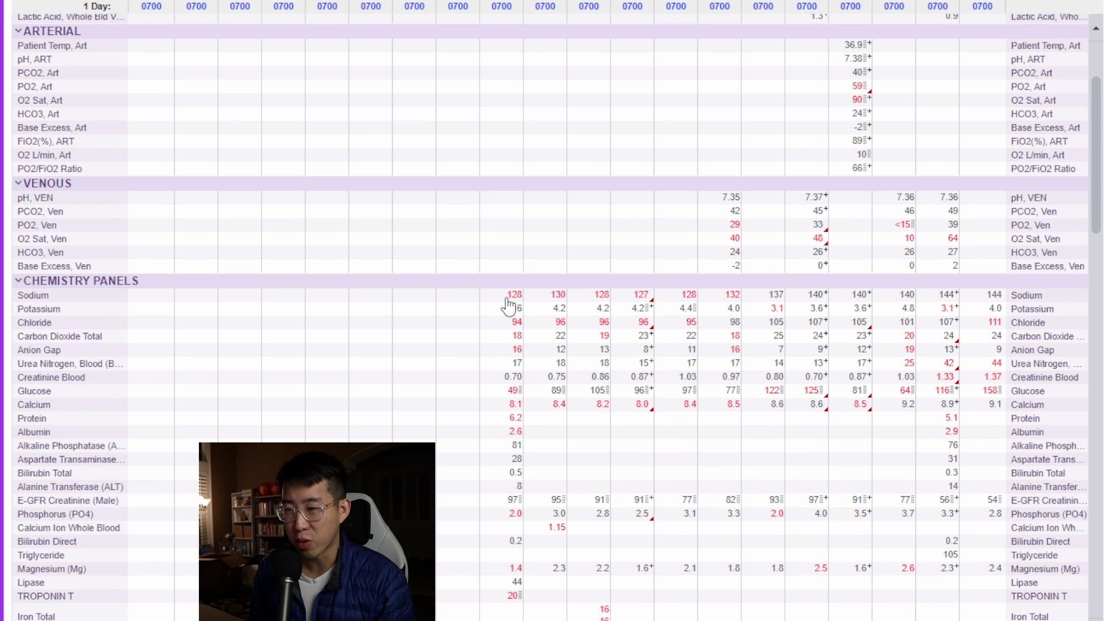
pyautogui.scroll(-1, 464, 323)
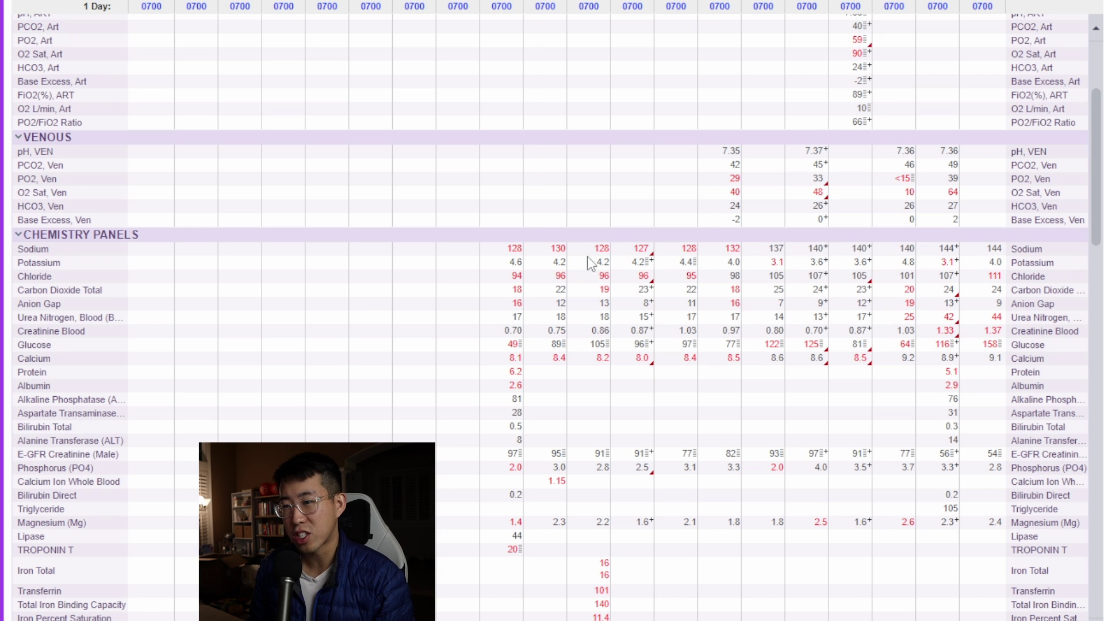
pyautogui.scroll(-3, 440, 287)
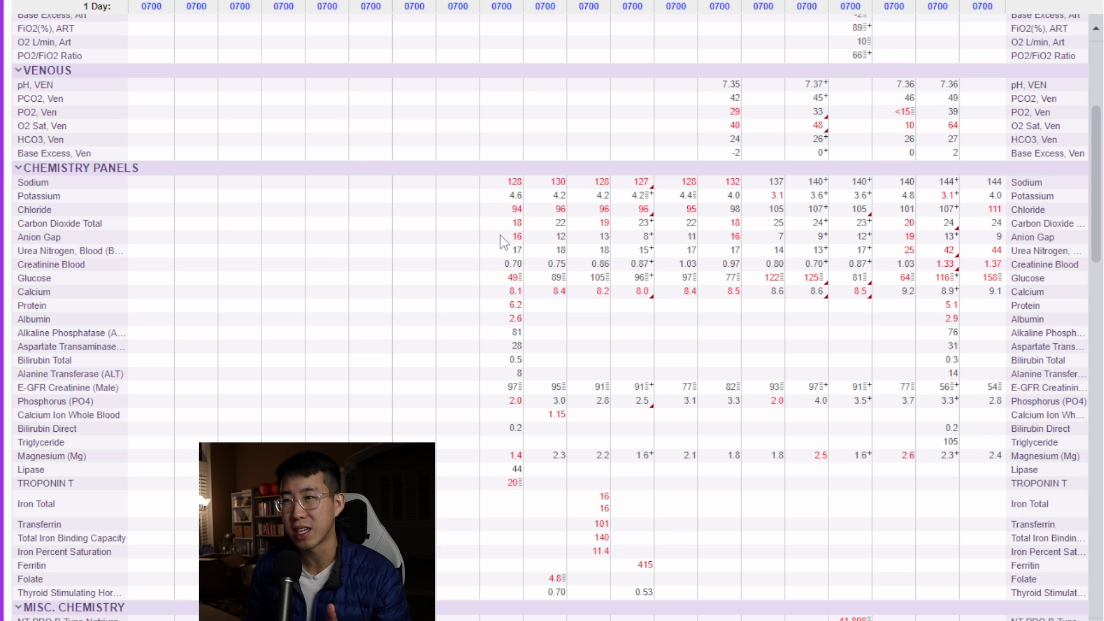
# - Scroll the chemistry panel and view the date and reference range of the latest creatinine, 1.37
pyautogui.scroll(5, 506, 172)
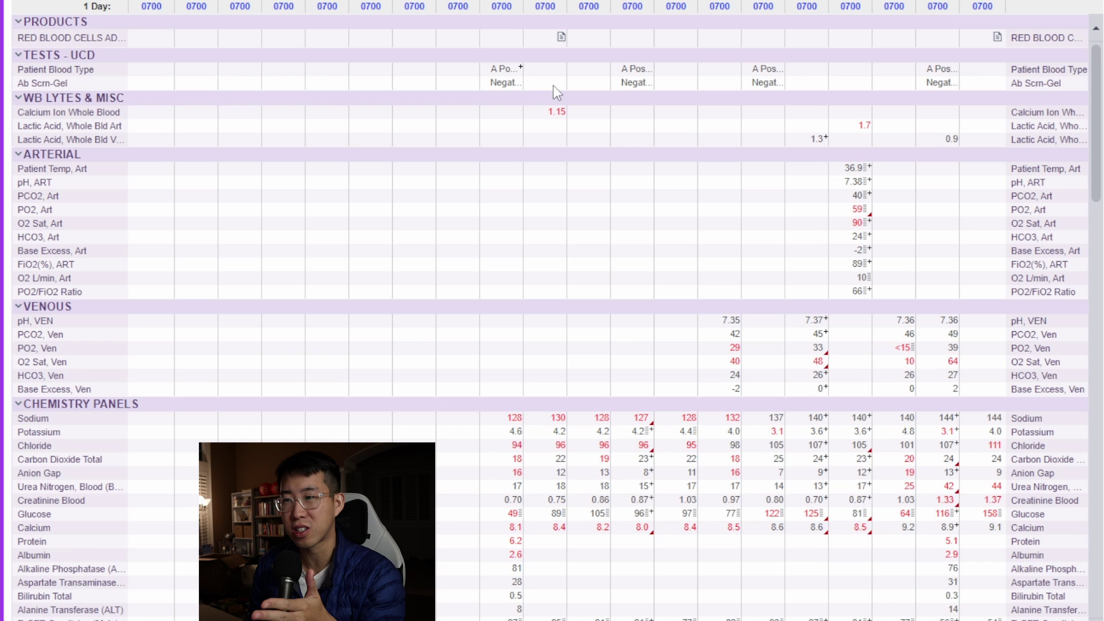
pyautogui.scroll(-2, 554, 86)
pyautogui.scroll(-2, 555, 104)
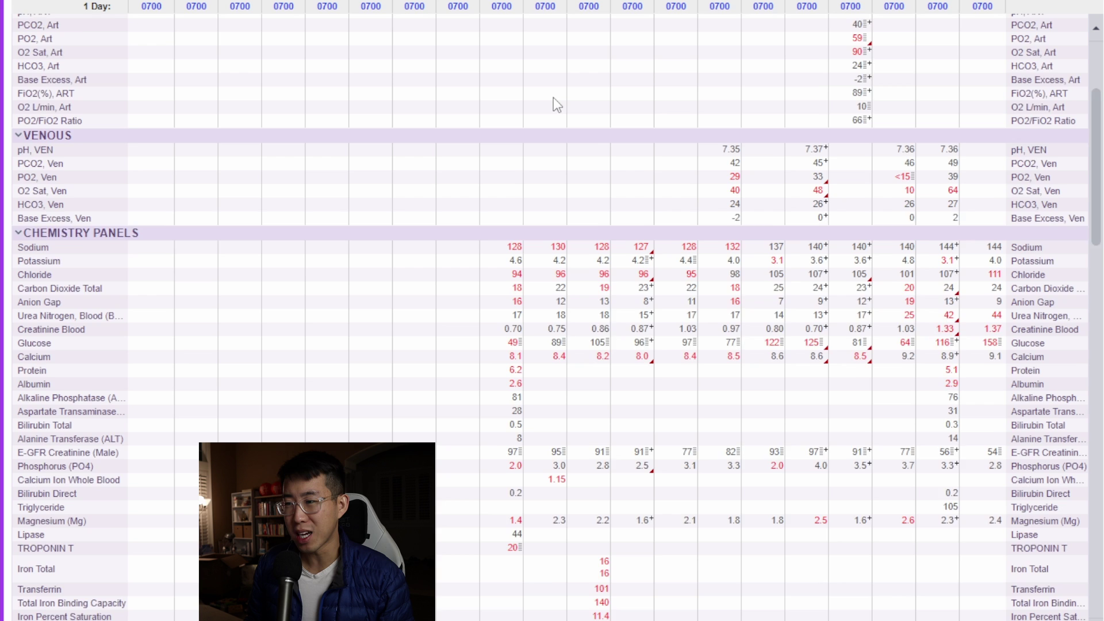
pyautogui.scroll(-2, 557, 105)
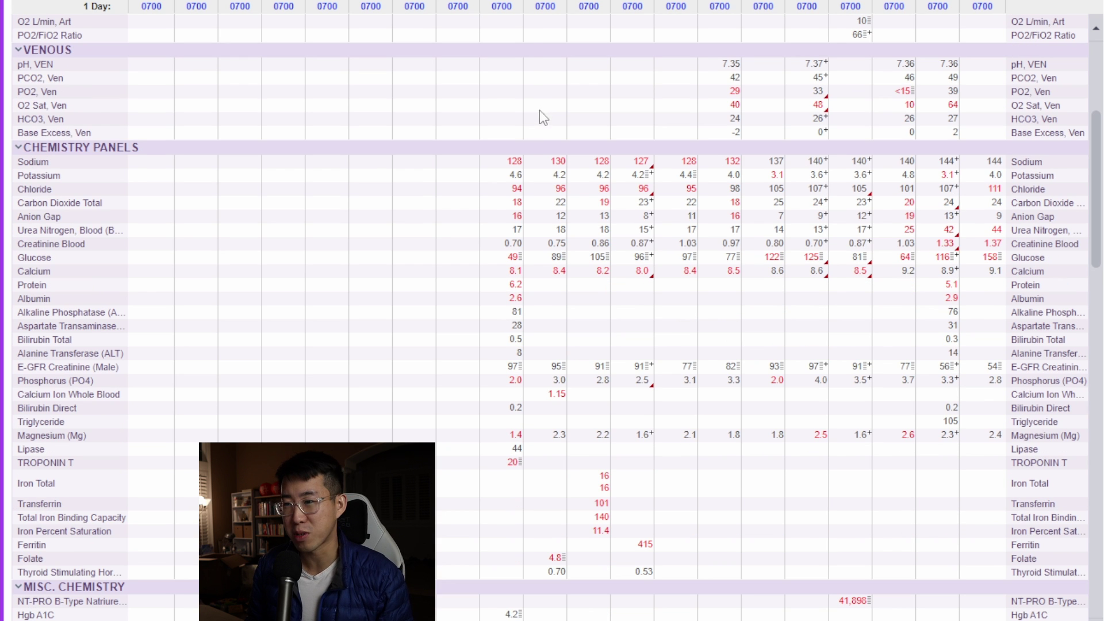
pyautogui.scroll(-2, 518, 138)
pyautogui.scroll(1, 437, 132)
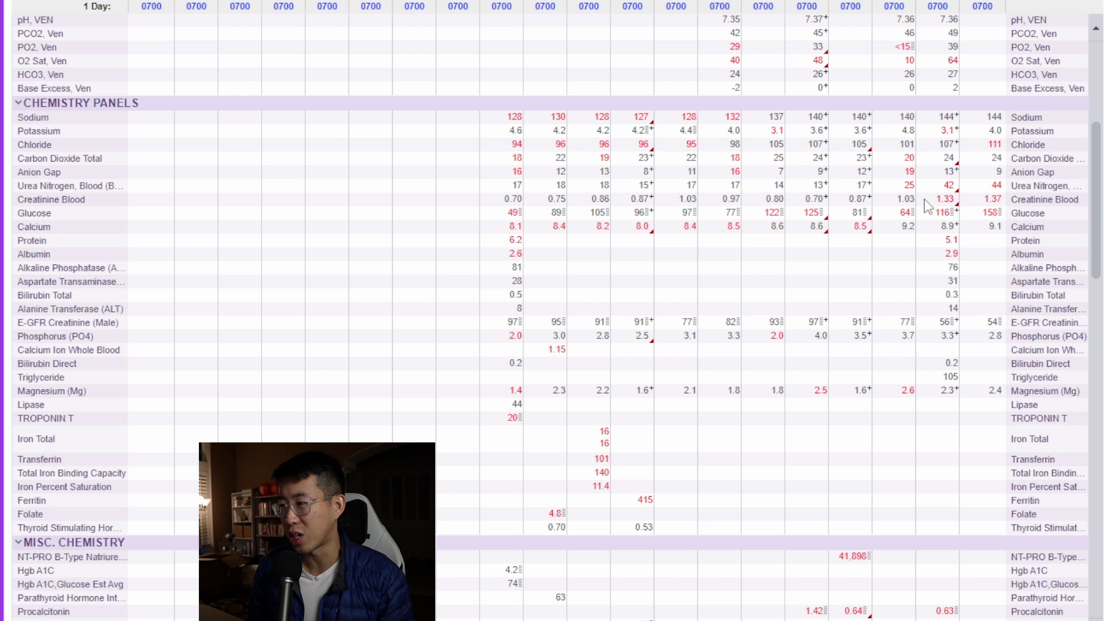
pyautogui.moveTo(994, 202)
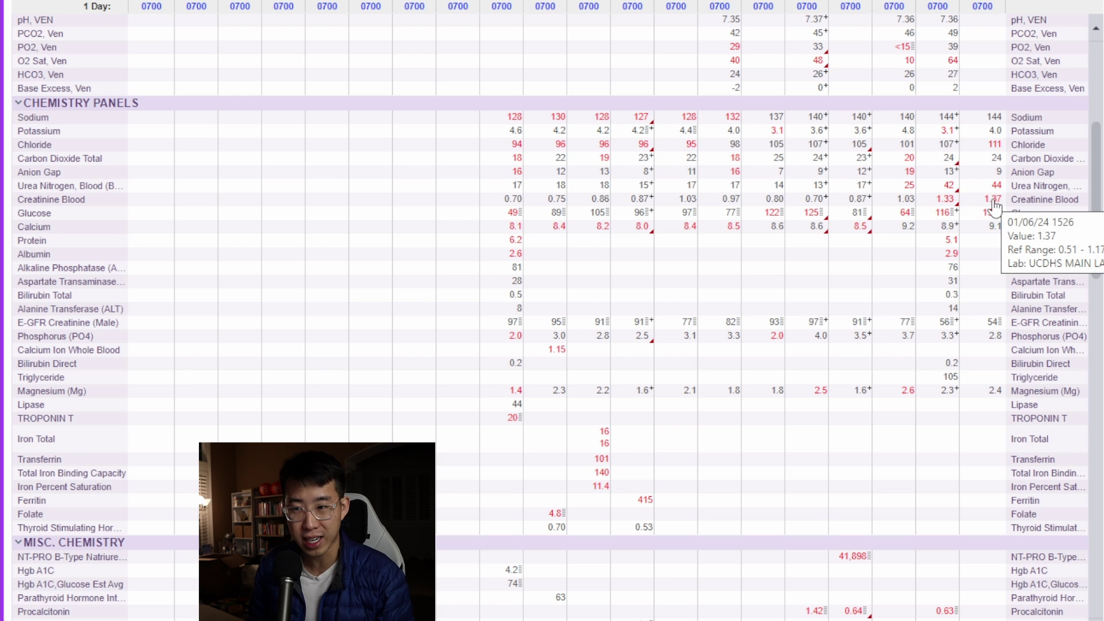
pyautogui.moveTo(511, 218)
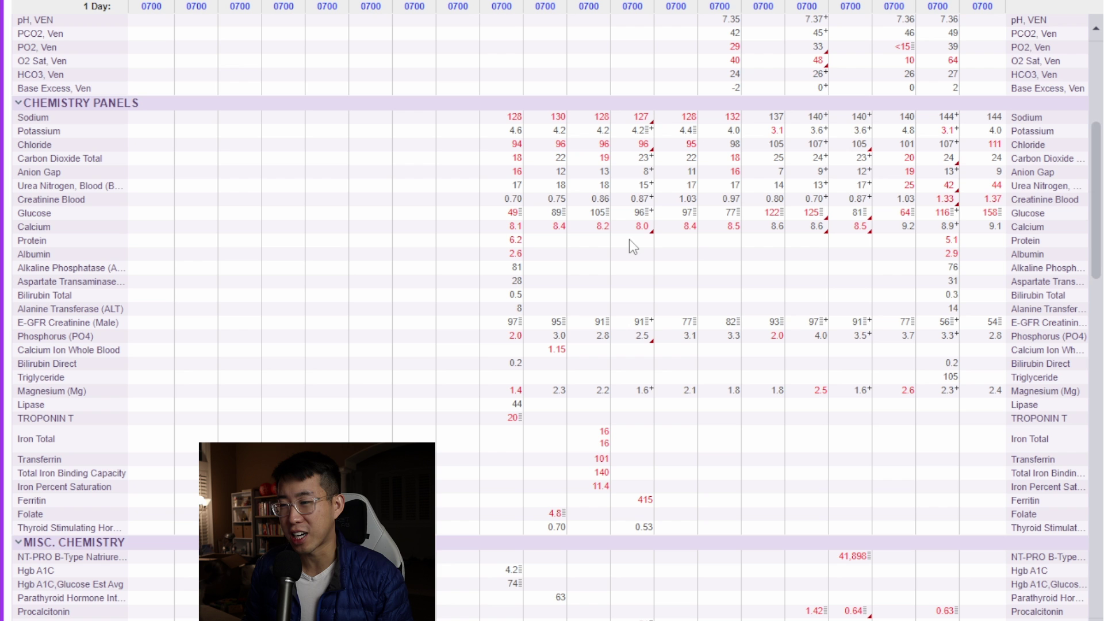
# - Scroll past CBC to bacteriology (Legionella negative, Streptococcus antigen positive) and vancomycin level 26.4
pyautogui.scroll(-5, 636, 237)
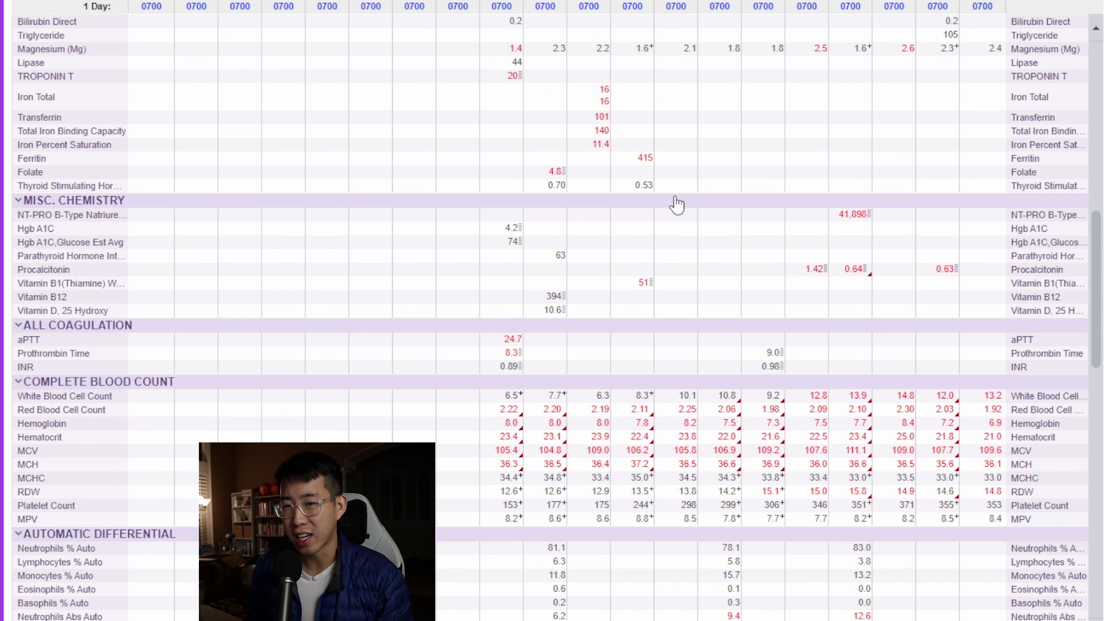
pyautogui.scroll(-1, 604, 210)
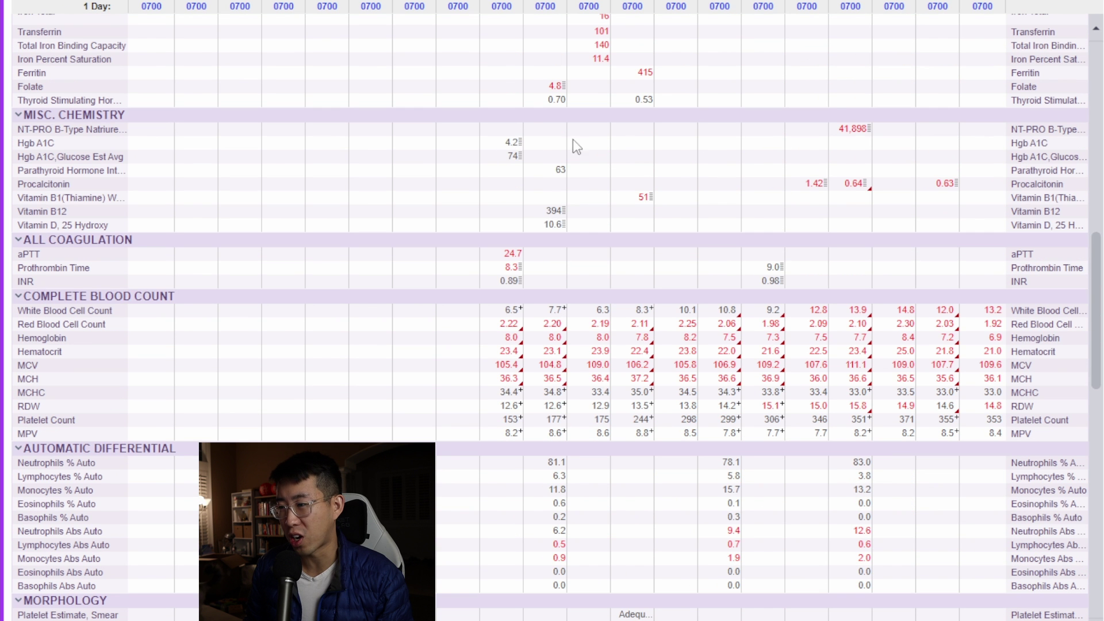
pyautogui.scroll(-1, 773, 137)
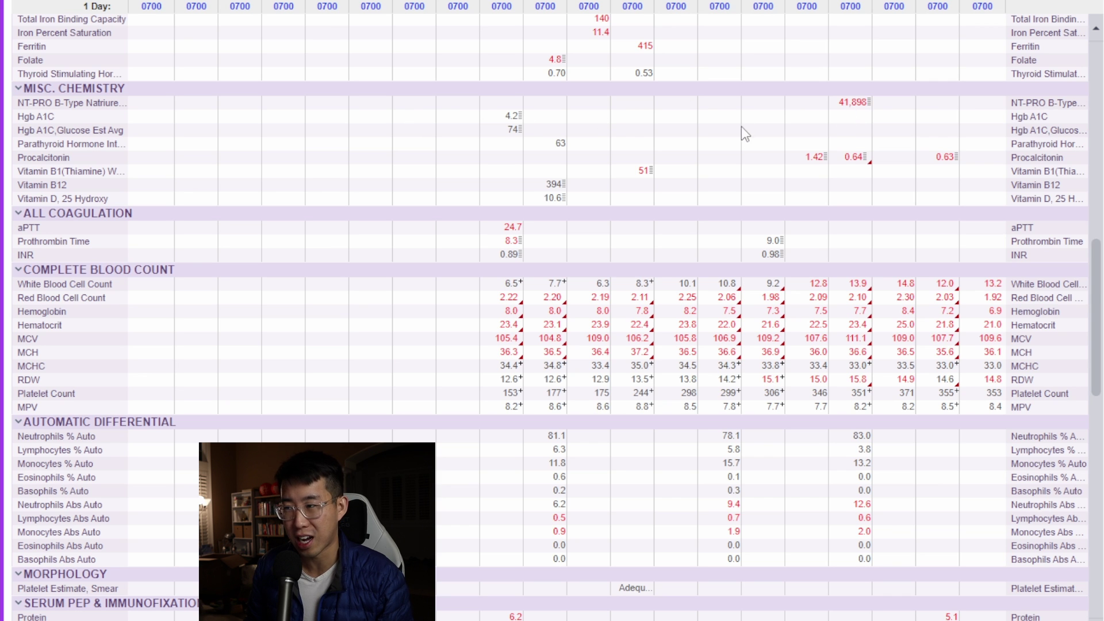
pyautogui.scroll(-8, 742, 127)
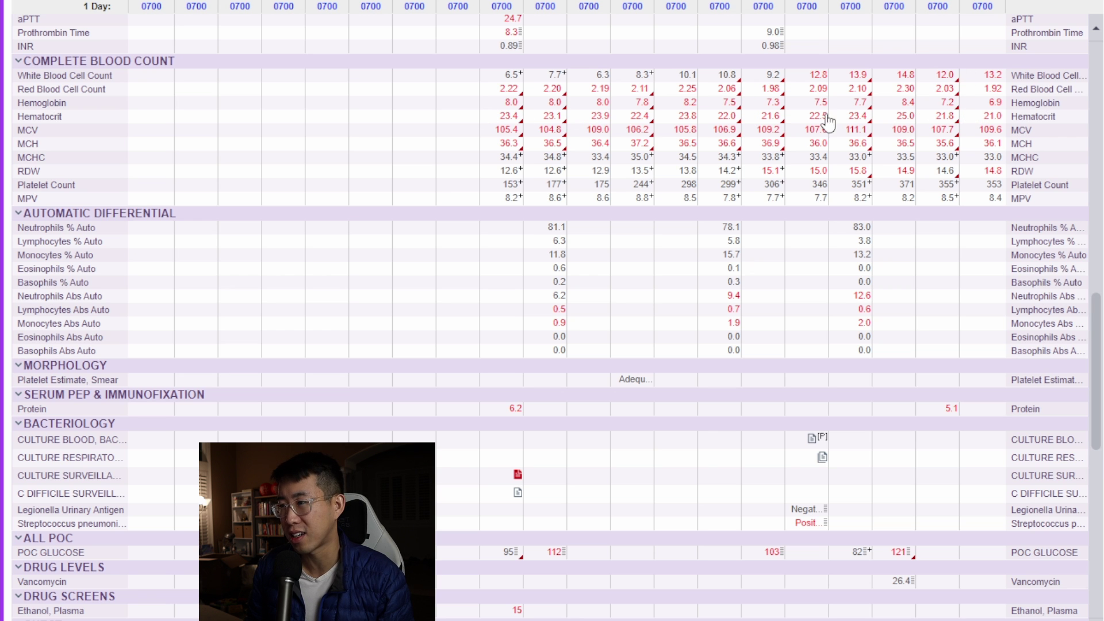
pyautogui.scroll(-10, 762, 175)
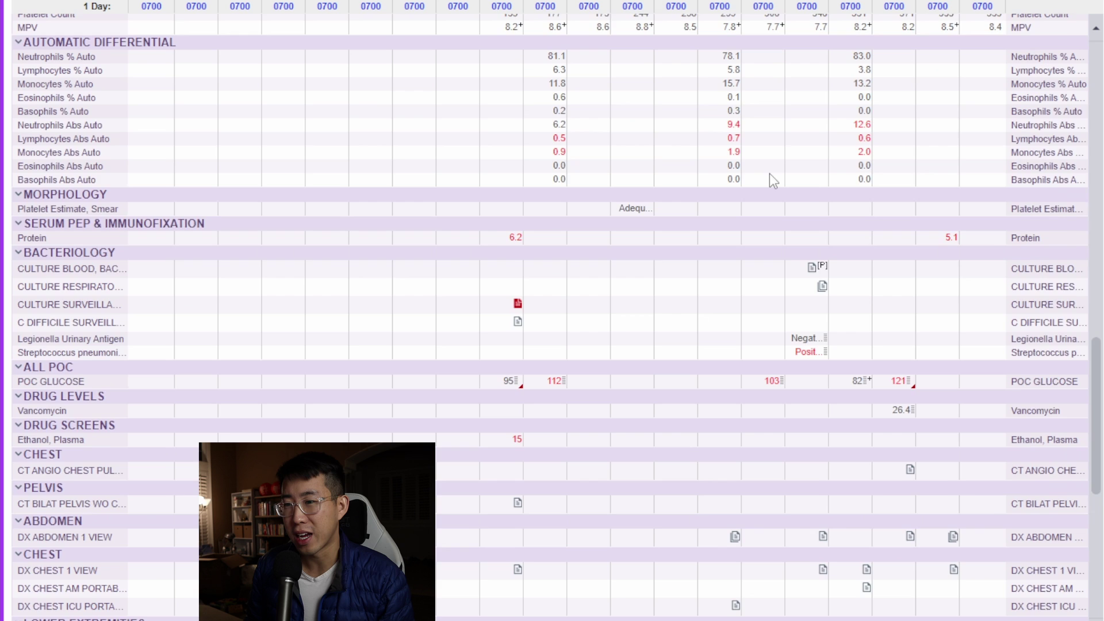
pyautogui.scroll(-3, 669, 180)
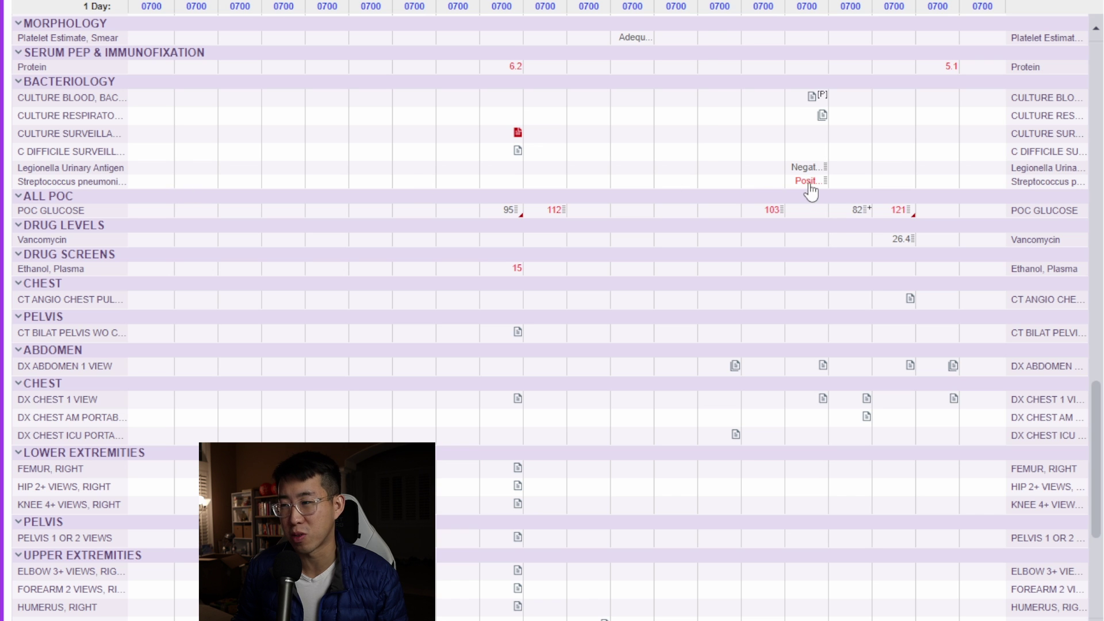
# - View the positive Streptococcus antigen details, then scroll to EKG QTc 446/431 and echo results
pyautogui.moveTo(811, 190)
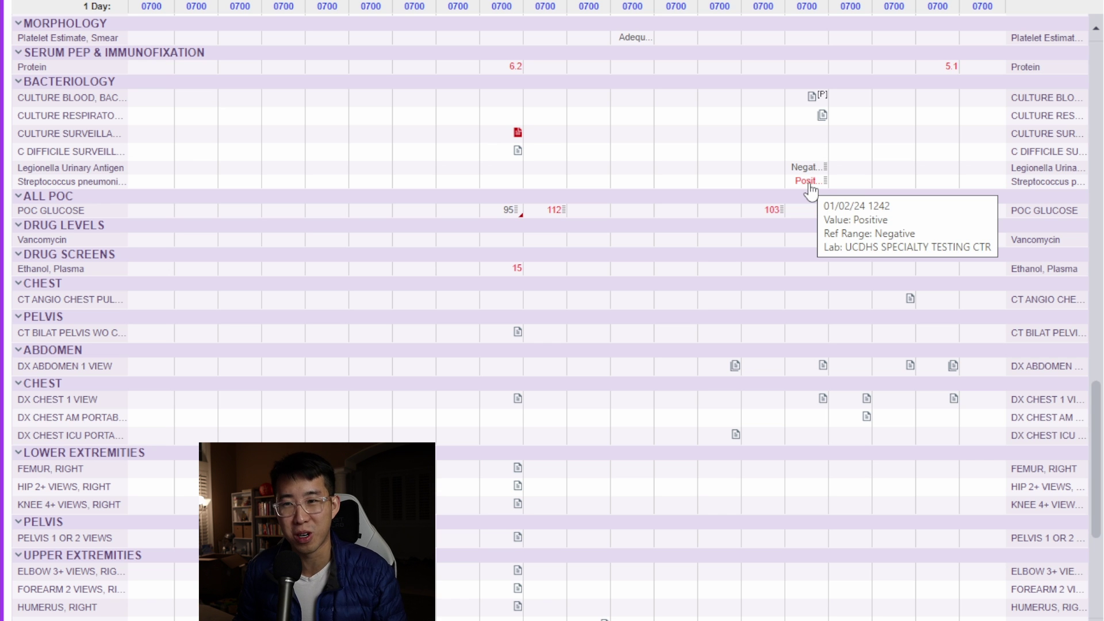
pyautogui.scroll(15, 811, 190)
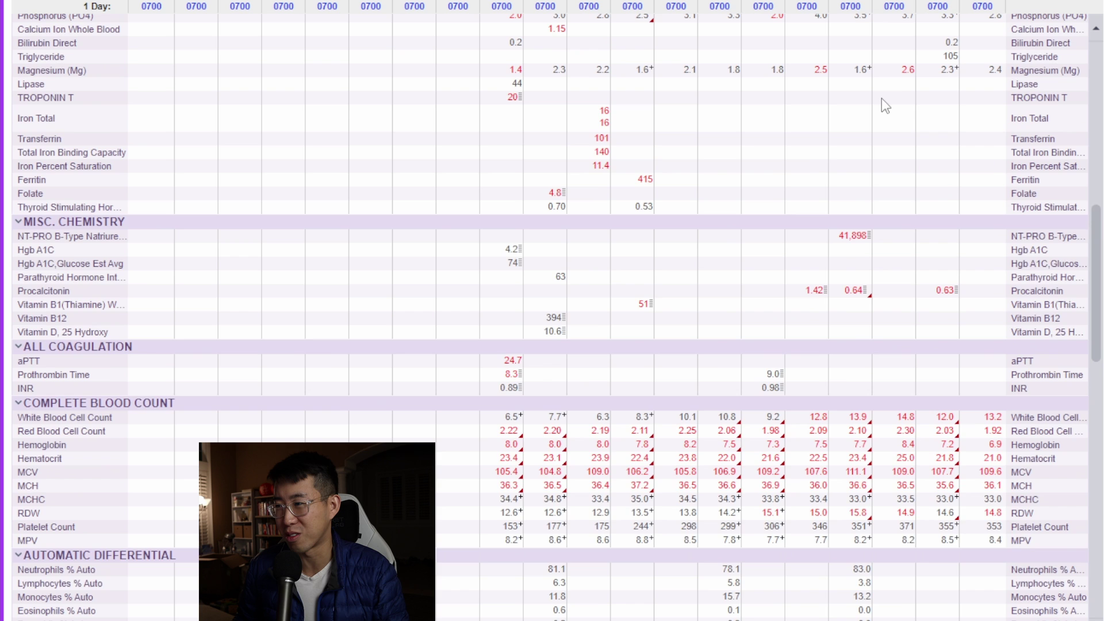
pyautogui.scroll(-15, 889, 103)
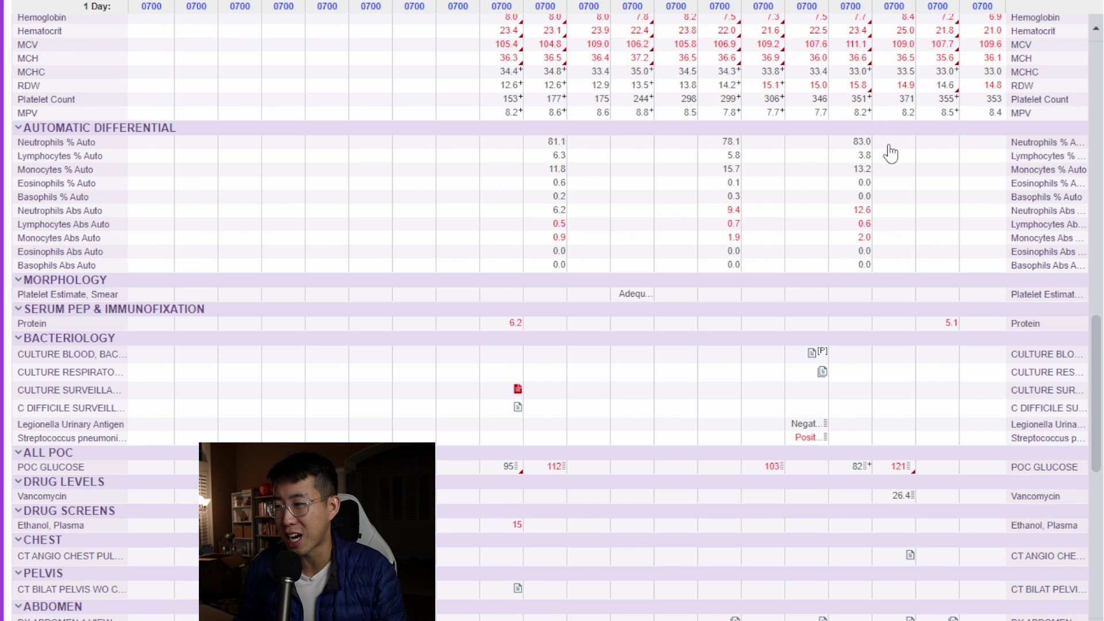
pyautogui.scroll(-3, 491, 111)
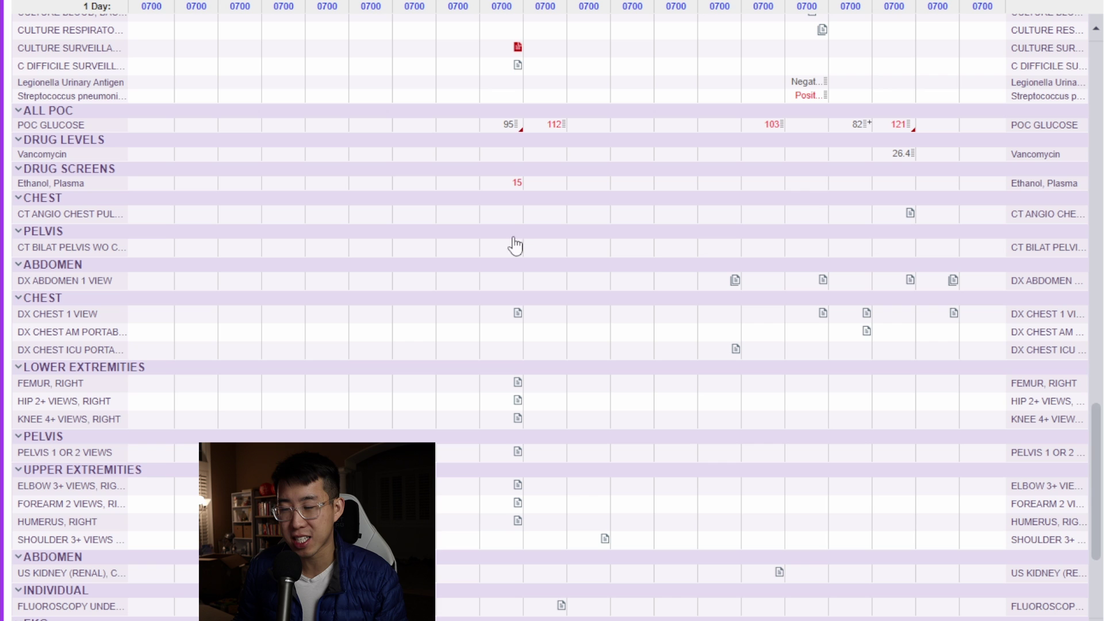
pyautogui.scroll(-3, 523, 253)
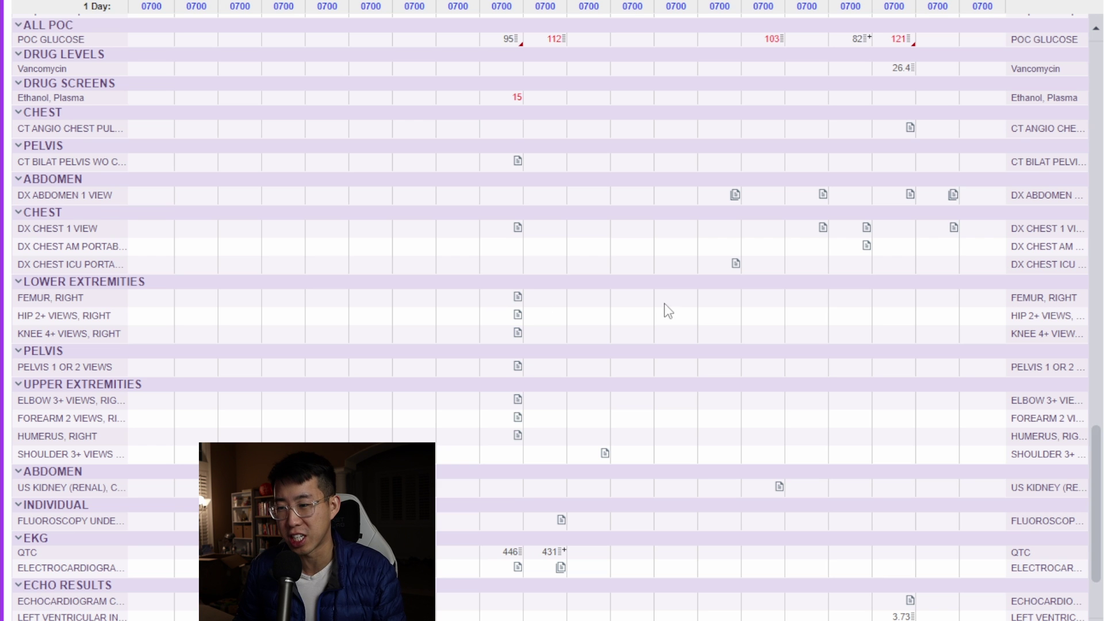
# - Scroll back up to the flowsheet top, showing the arterial gas with pH 7.38 and PO2 59
pyautogui.scroll(-2, 664, 304)
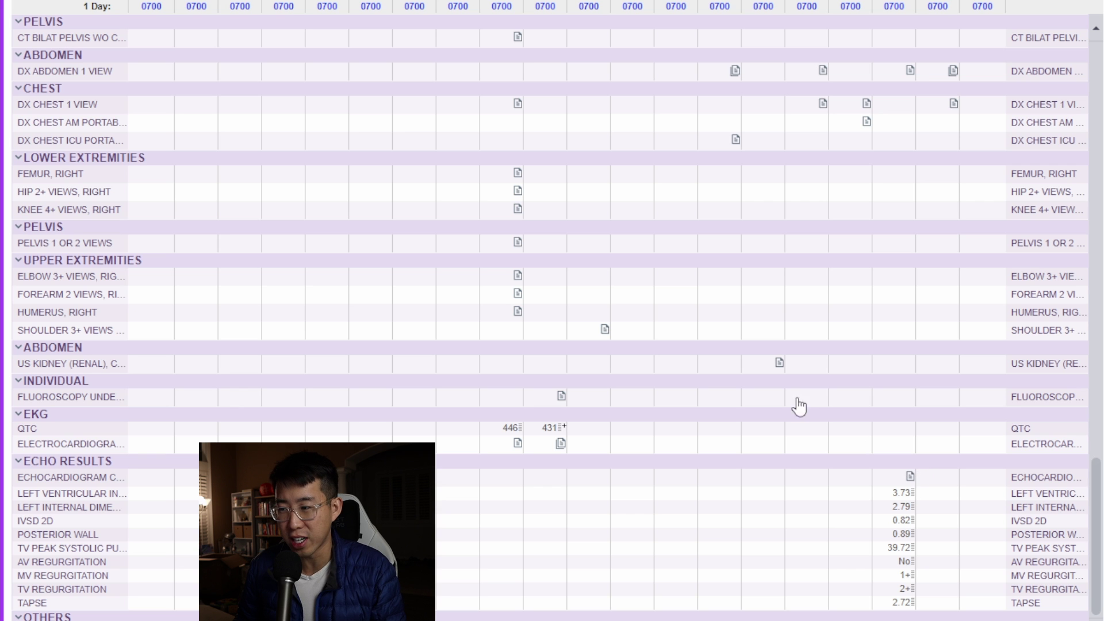
pyautogui.scroll(1, 805, 352)
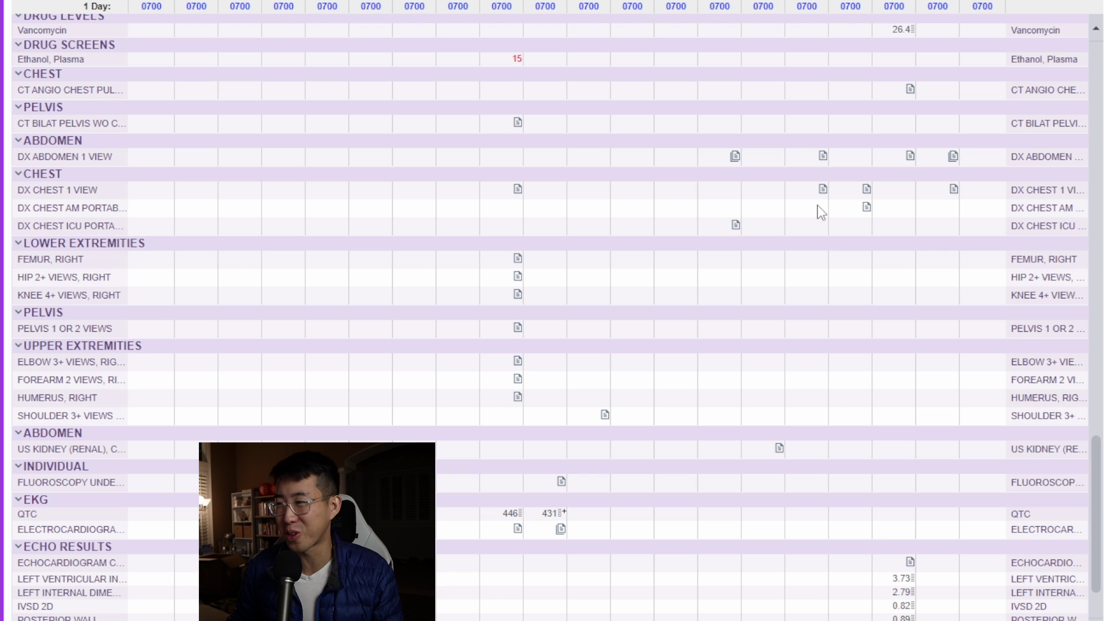
pyautogui.scroll(3, 863, 222)
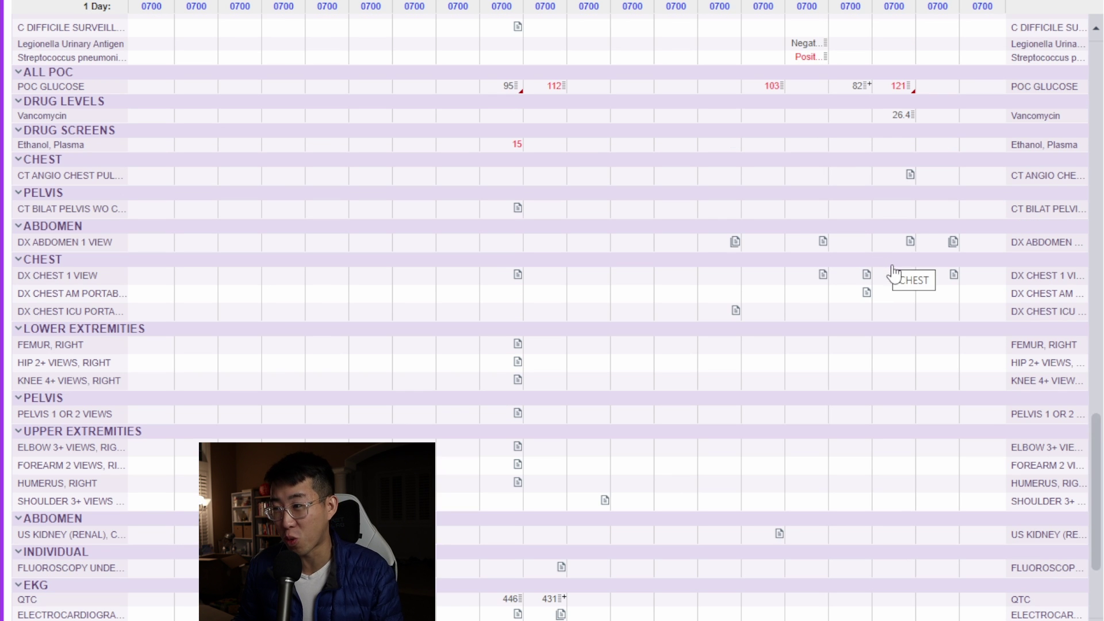
pyautogui.scroll(3, 913, 305)
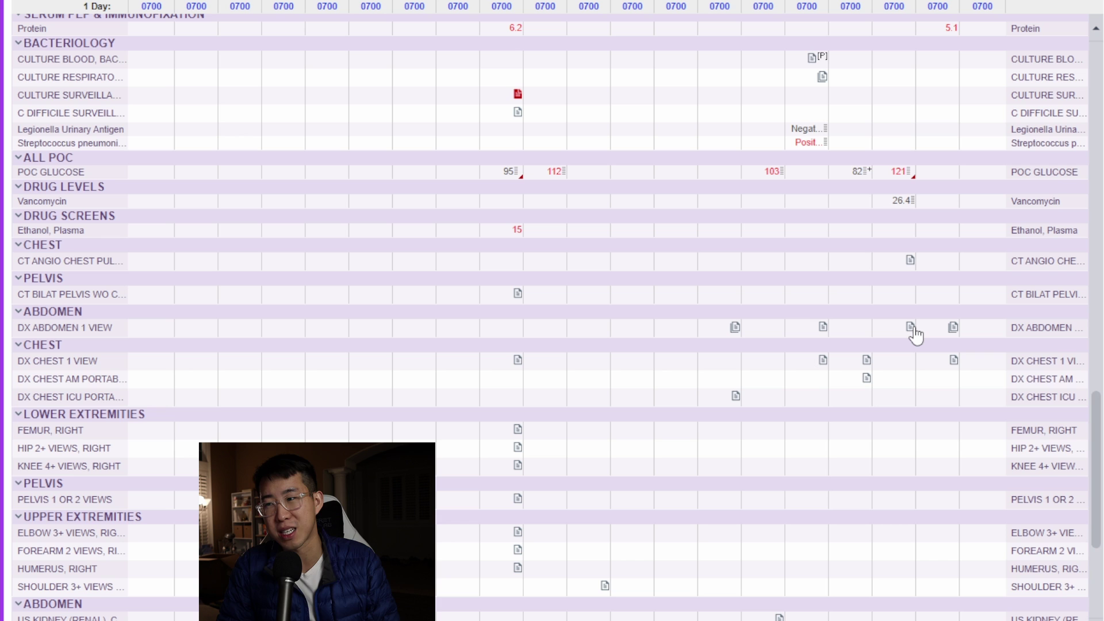
pyautogui.scroll(15, 902, 313)
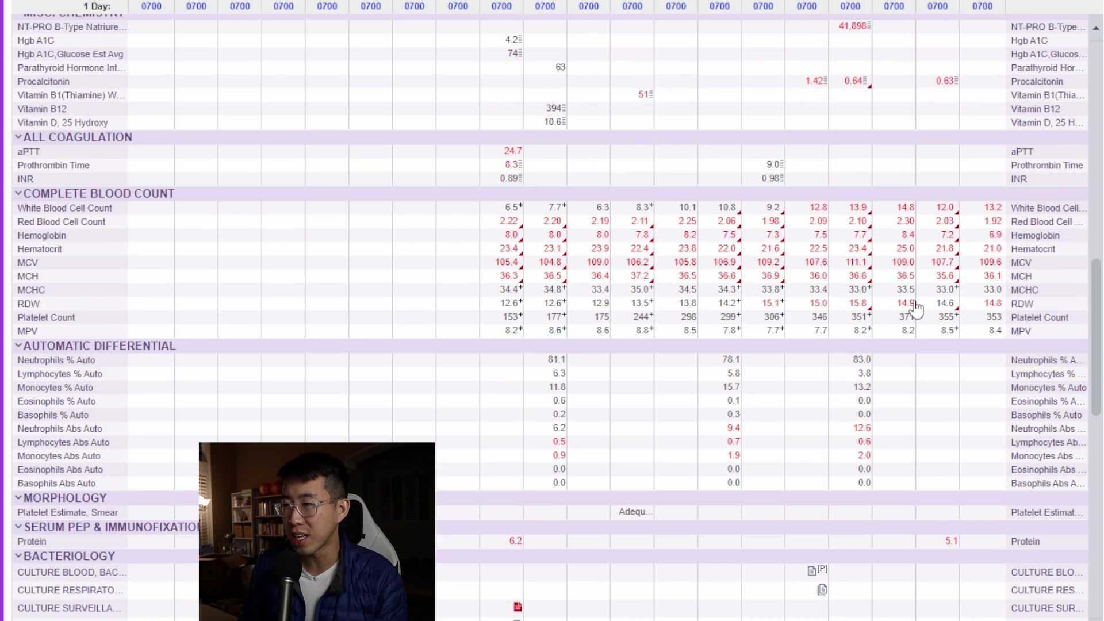
pyautogui.scroll(10, 869, 263)
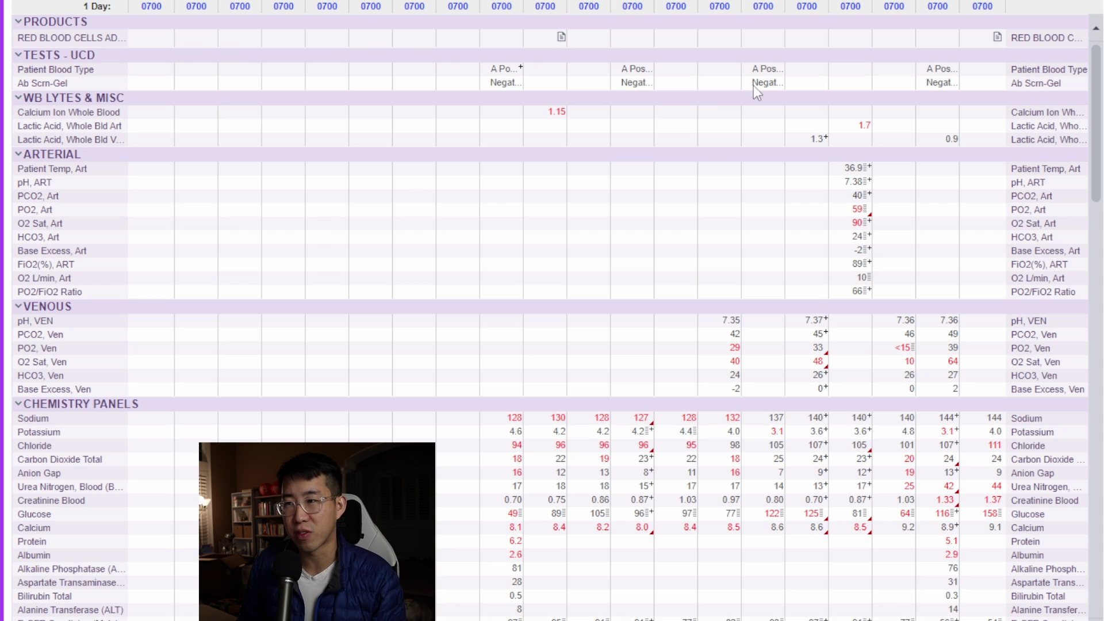
pyautogui.scroll(-20, 868, 167)
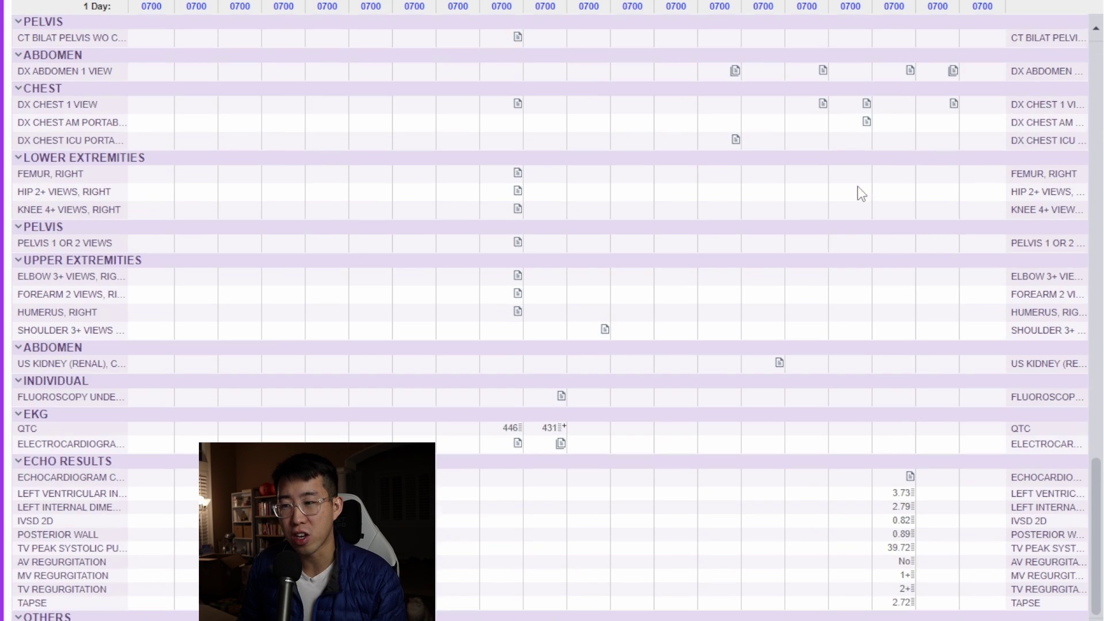
pyautogui.scroll(20, 831, 199)
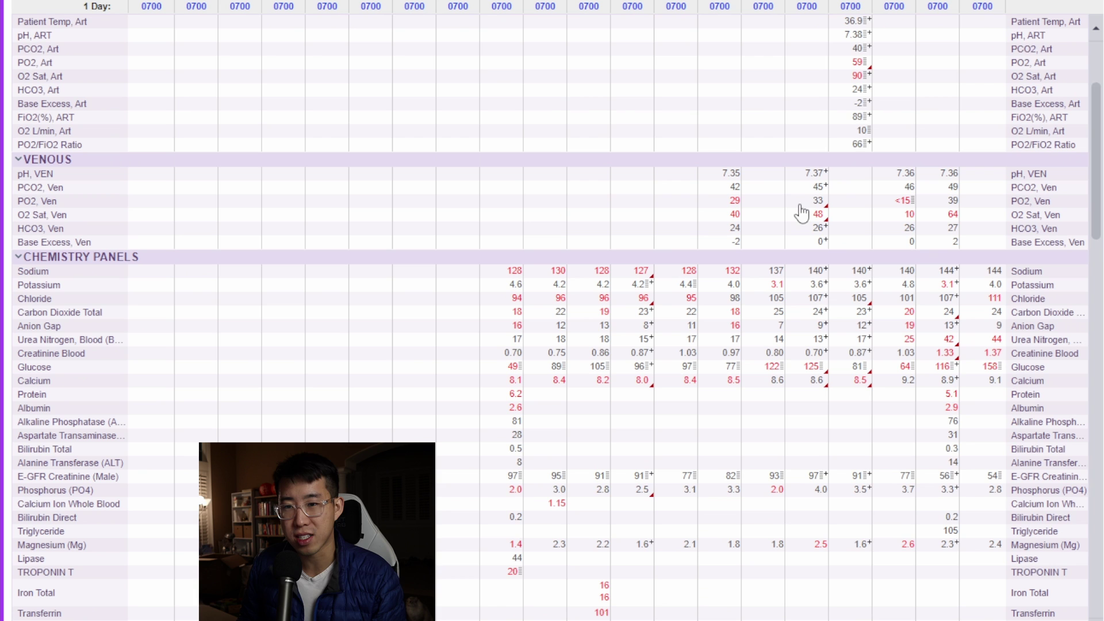
pyautogui.scroll(3, 761, 183)
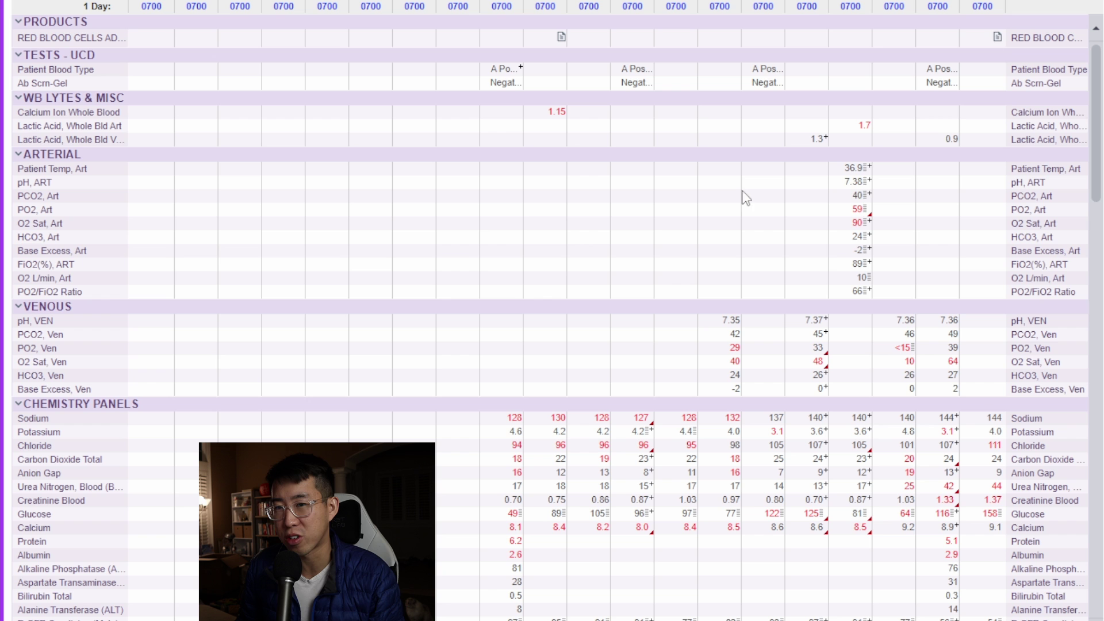
pyautogui.scroll(-15, 862, 199)
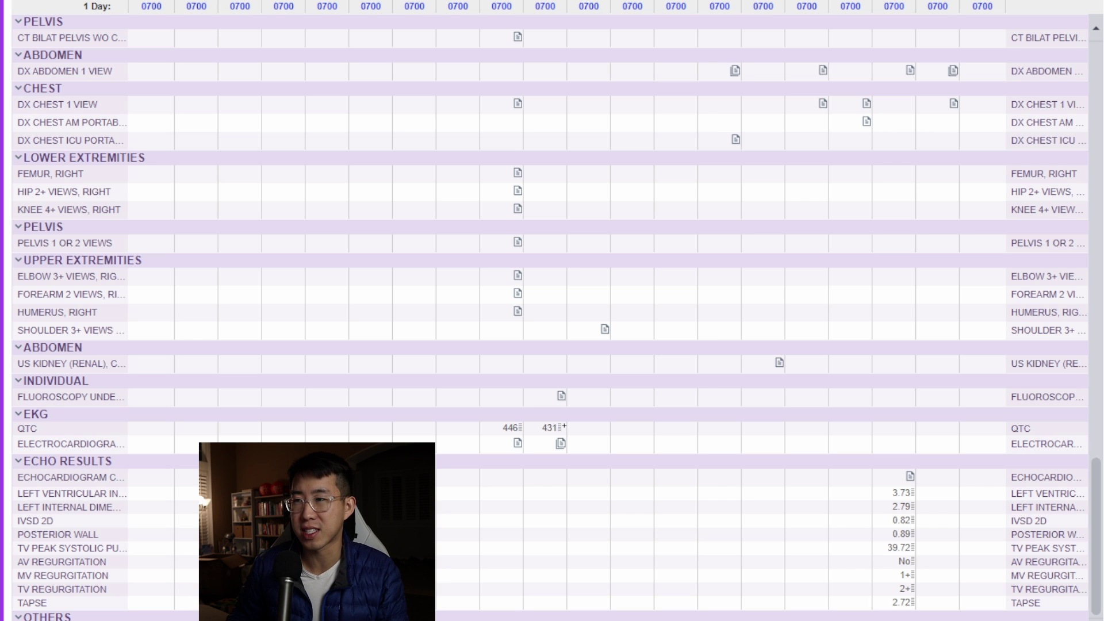
pyautogui.scroll(15, 785, 431)
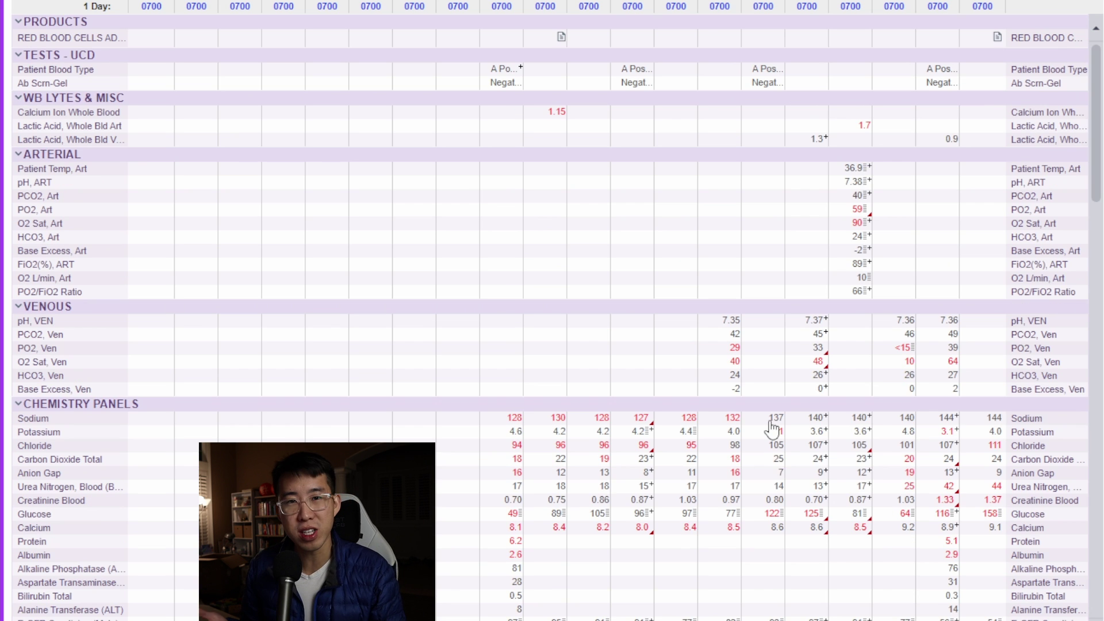